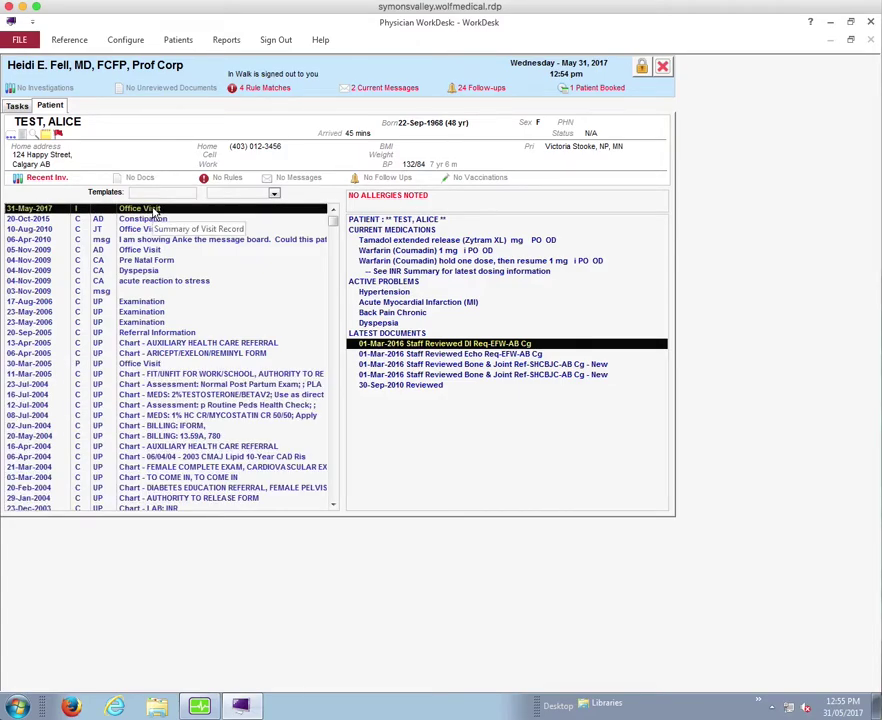
Step: From the Office Visit row's full action menu, start a New Manual Result for the test patient
{"action": "right_click", "coordinate": [155, 207]}
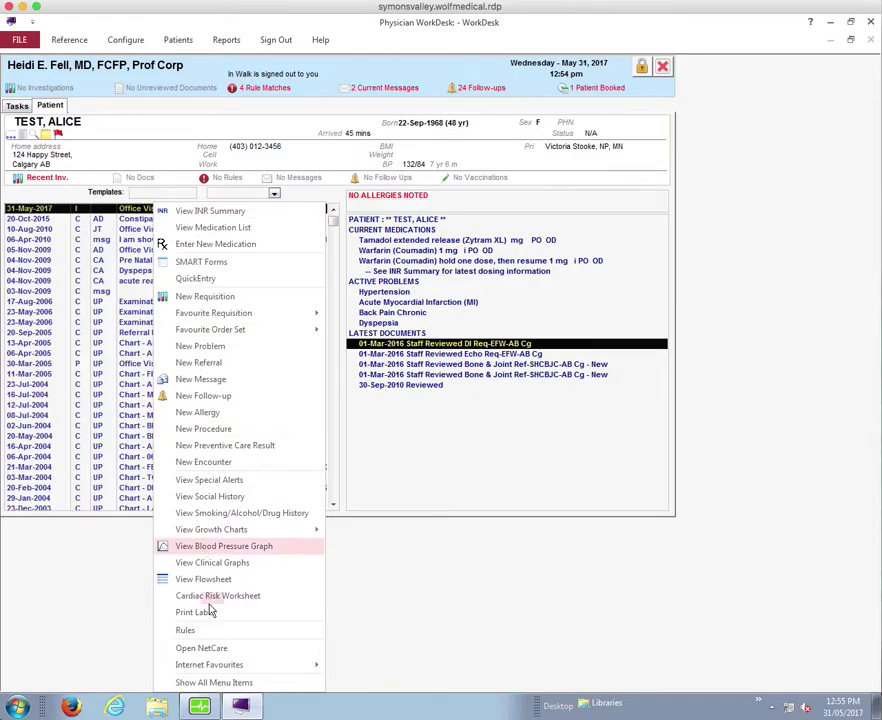
{"action": "left_click", "coordinate": [212, 683]}
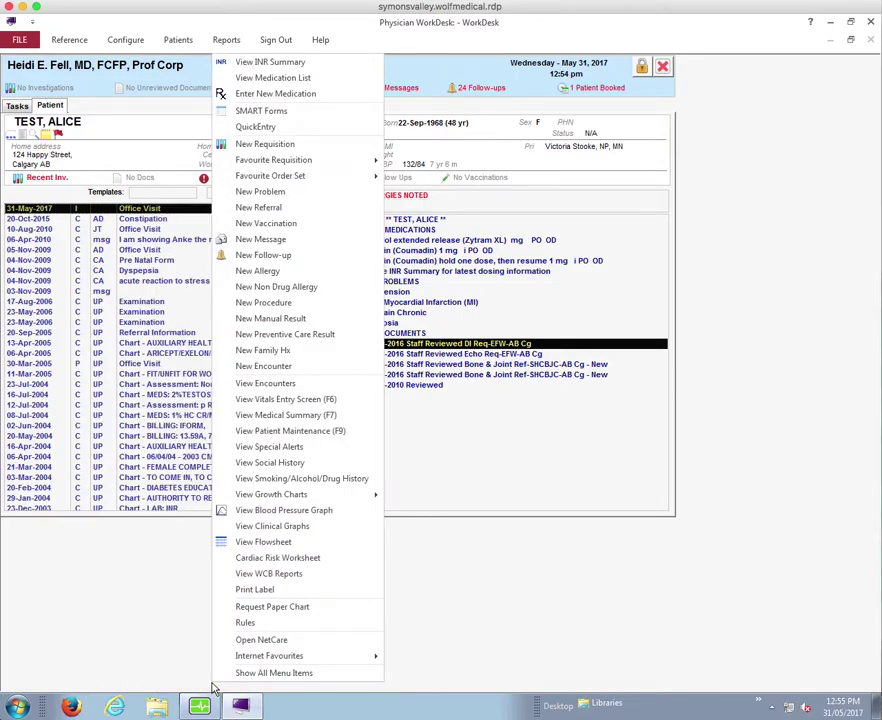
{"action": "left_click", "coordinate": [288, 321]}
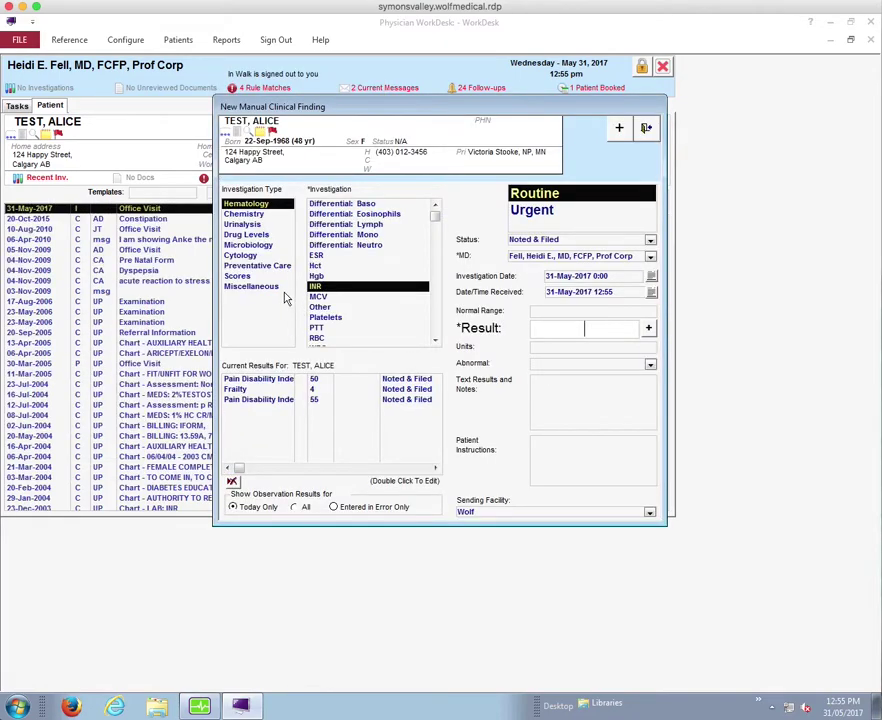
Step: Choose Scores > Pain Disability Index (PDI) as the investigation and set Status to Noted & Filed
{"action": "left_click", "coordinate": [237, 276]}
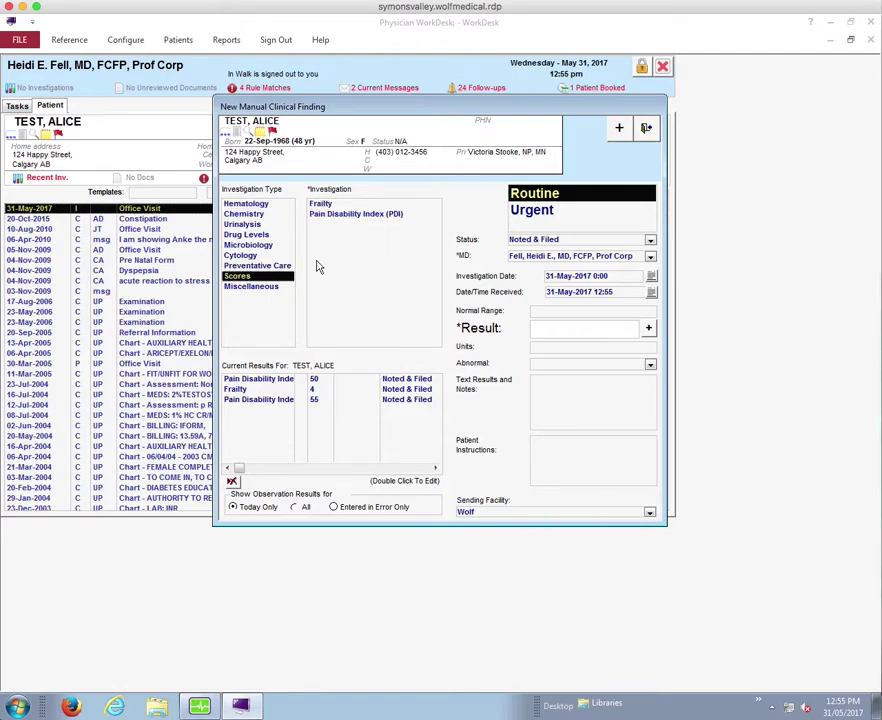
{"action": "left_click", "coordinate": [365, 220]}
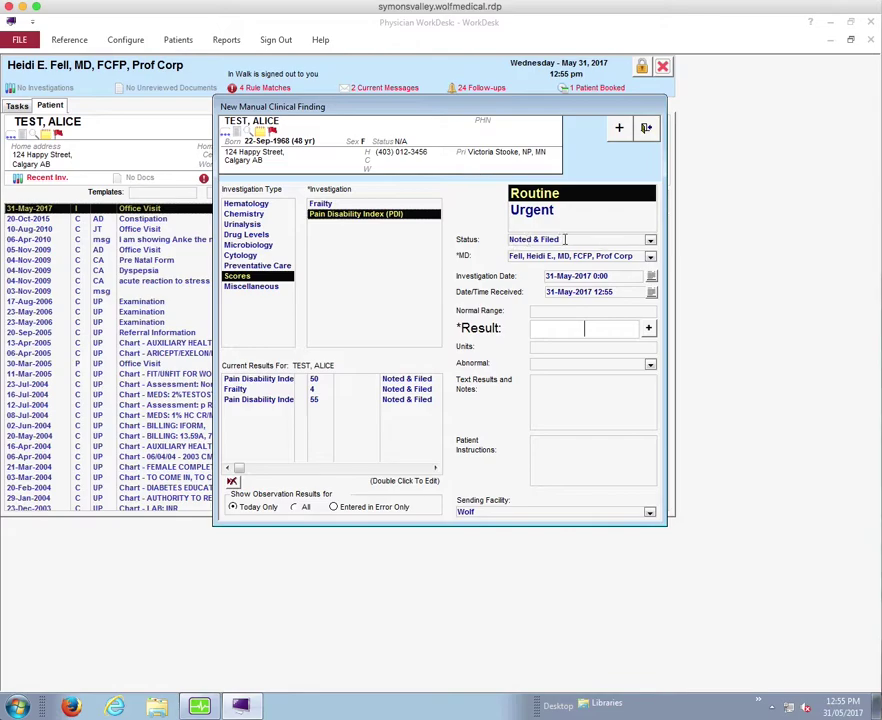
{"action": "left_click", "coordinate": [651, 239]}
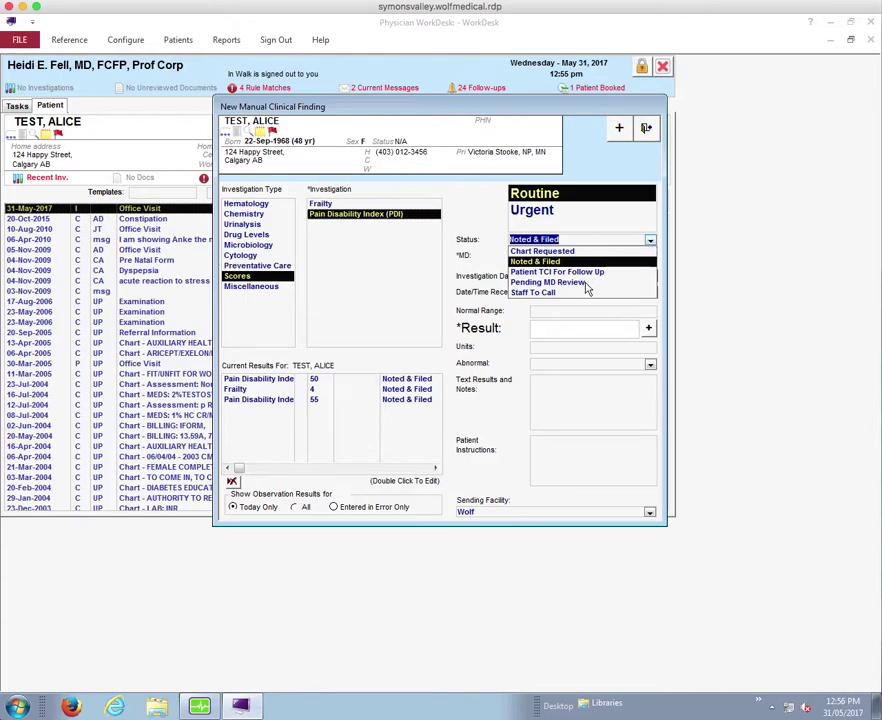
{"action": "left_click", "coordinate": [582, 283]}
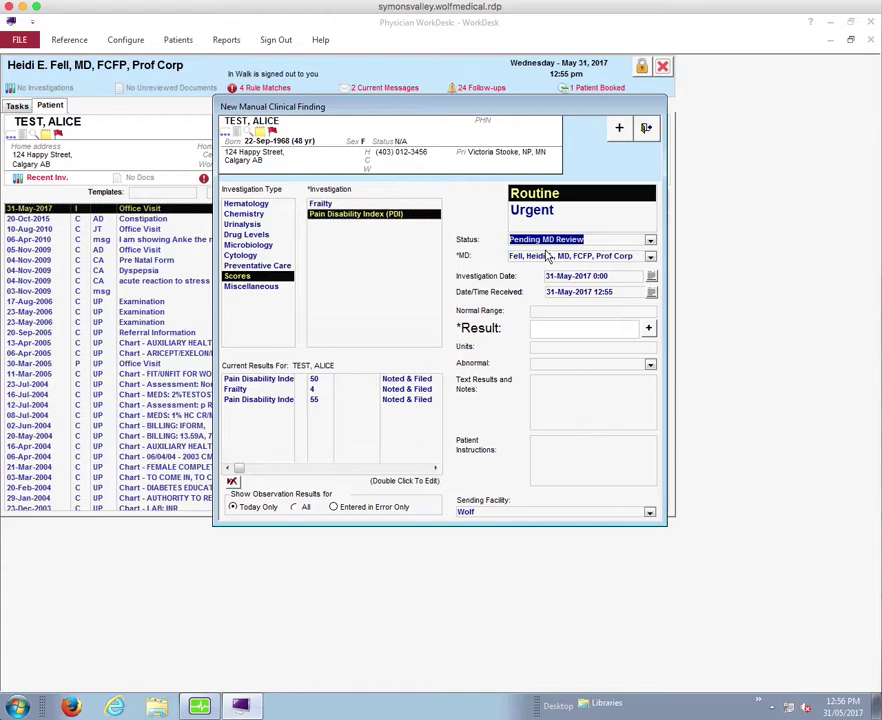
{"action": "left_click", "coordinate": [650, 242]}
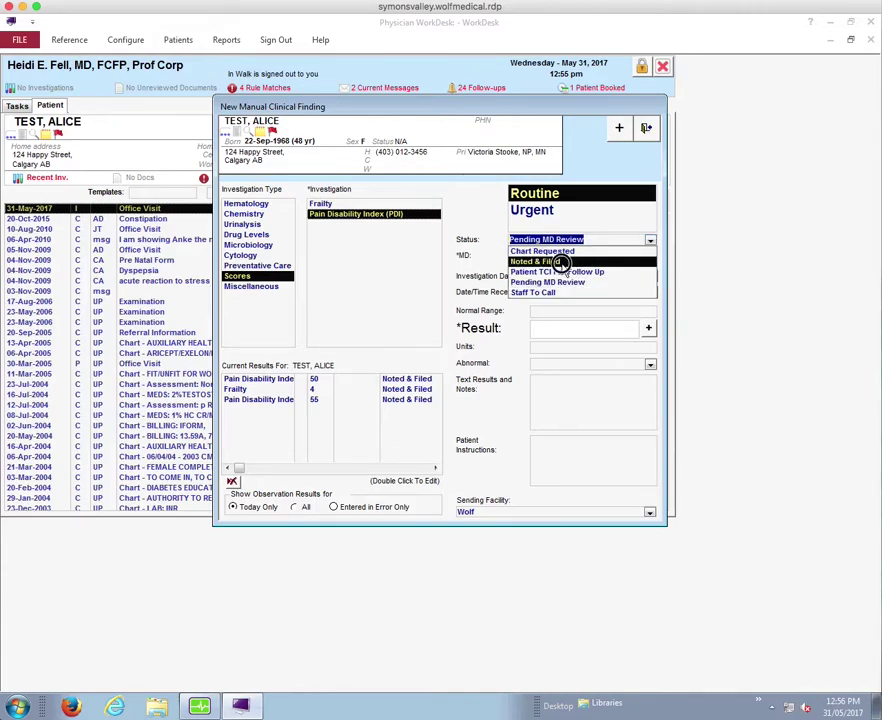
{"action": "left_click", "coordinate": [634, 262]}
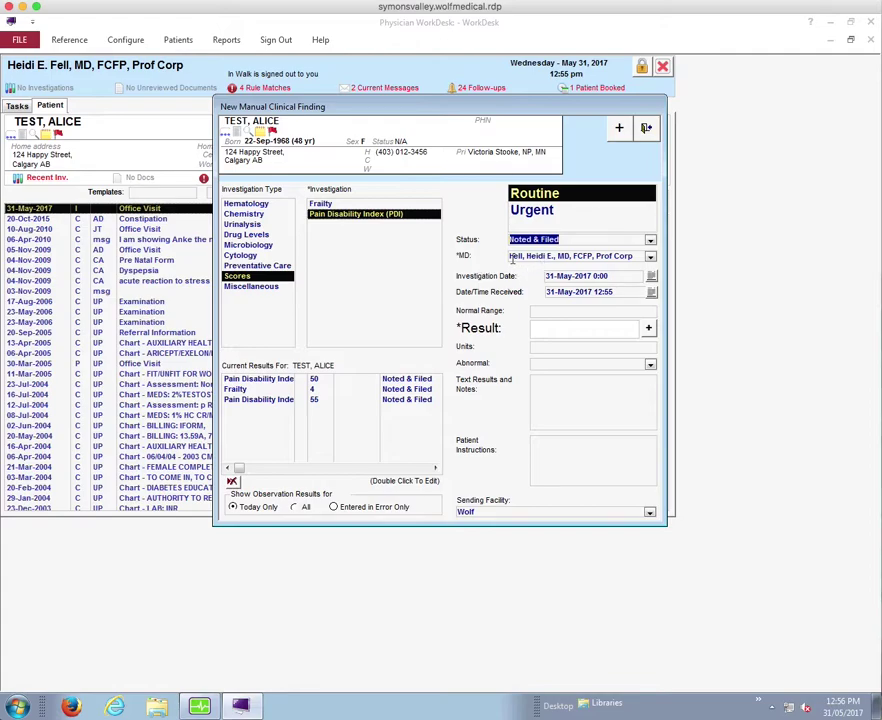
Step: Enter a PDI result of 40 and save it
{"action": "left_click", "coordinate": [572, 330]}
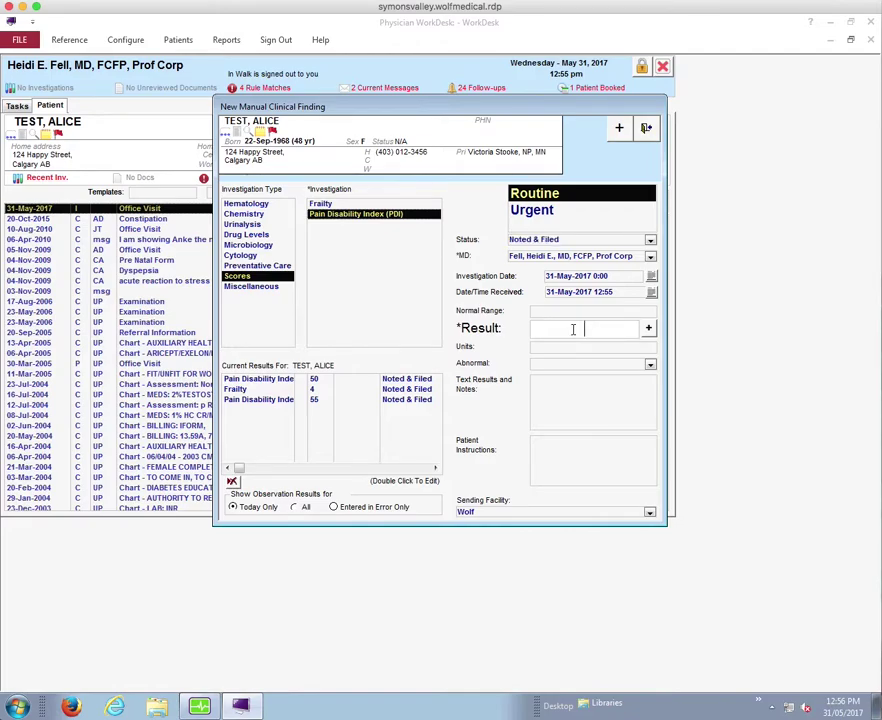
{"action": "type", "text": "40"}
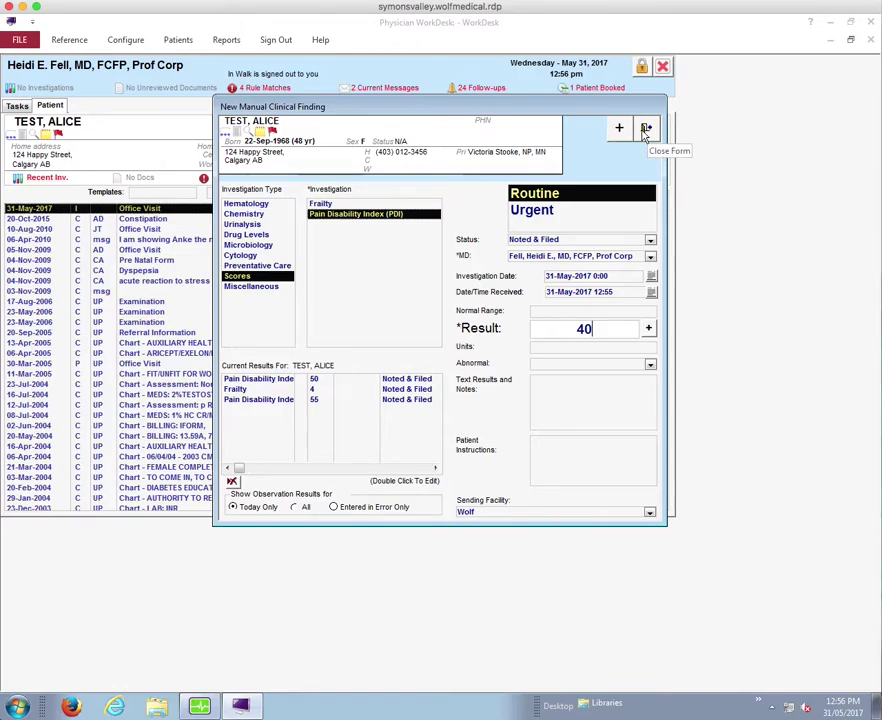
{"action": "left_click", "coordinate": [619, 131]}
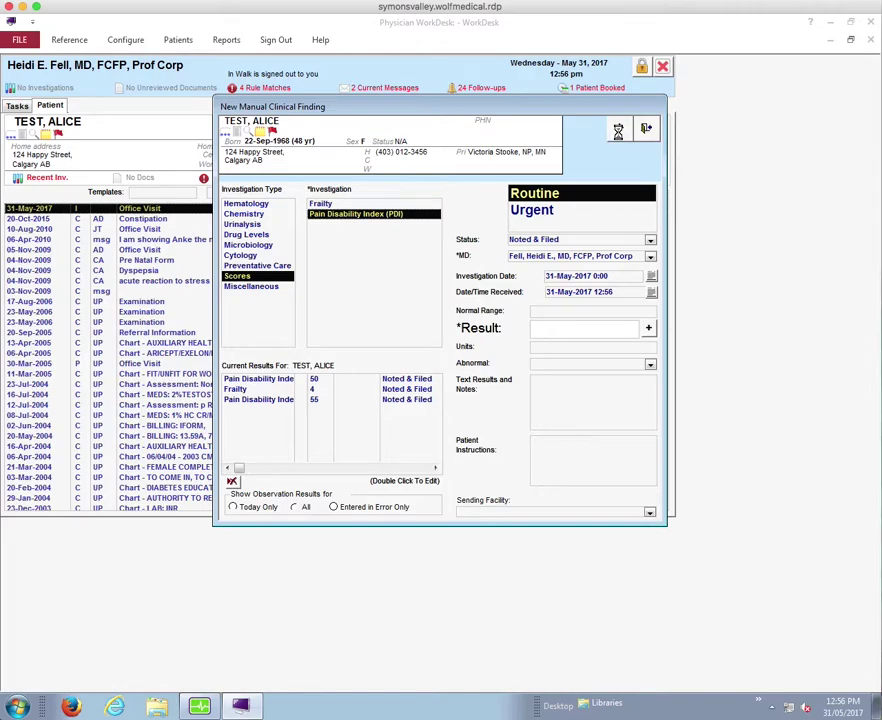
Step: Record a Frailty result of 4, then close the form, saving changes
{"action": "left_click", "coordinate": [328, 203]}
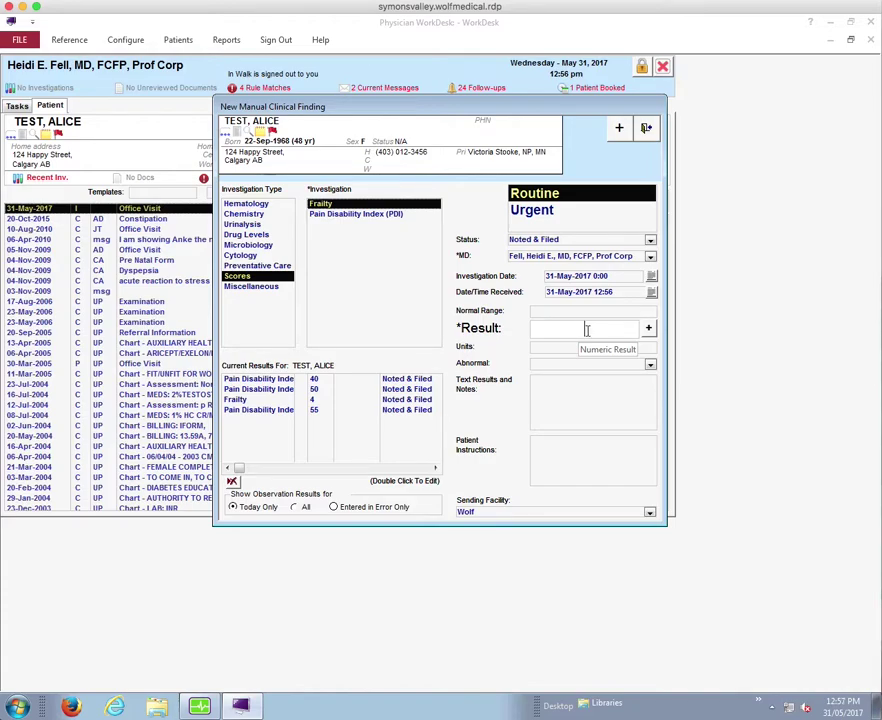
{"action": "left_click", "coordinate": [587, 329]}
{"action": "type", "text": "4"}
{"action": "left_click", "coordinate": [647, 129]}
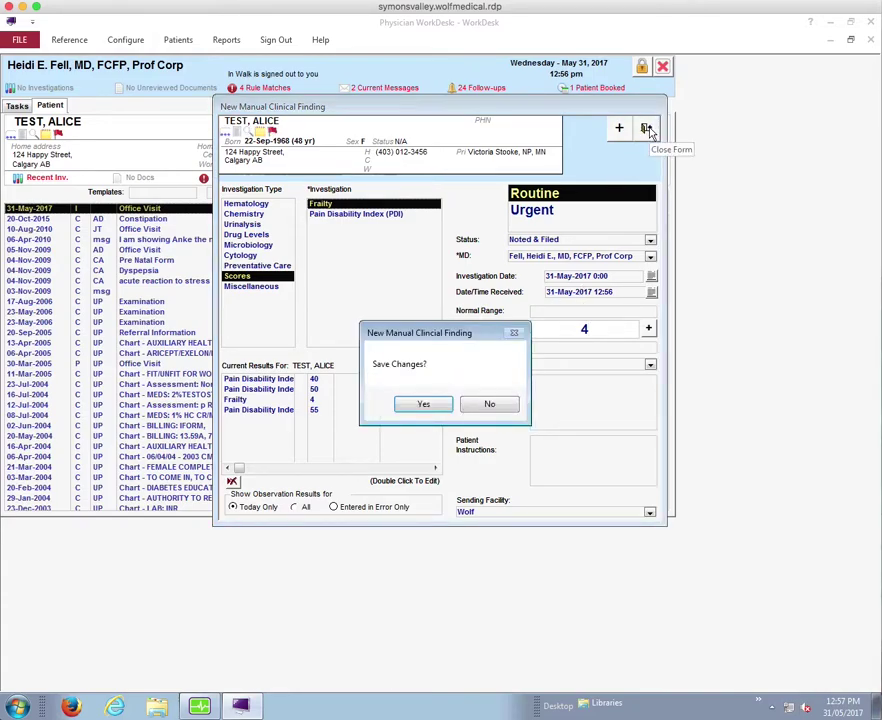
{"action": "left_click", "coordinate": [435, 405]}
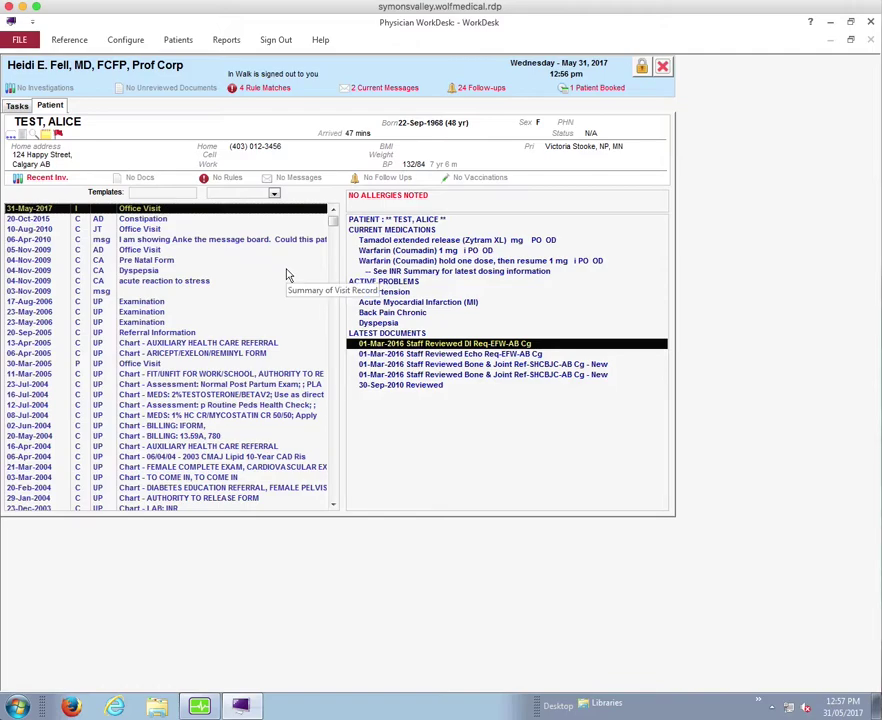
Step: Open the Medical Summary from the encounter list to show the Frailty 4 and PDI 40 results
{"action": "double_click", "coordinate": [287, 275]}
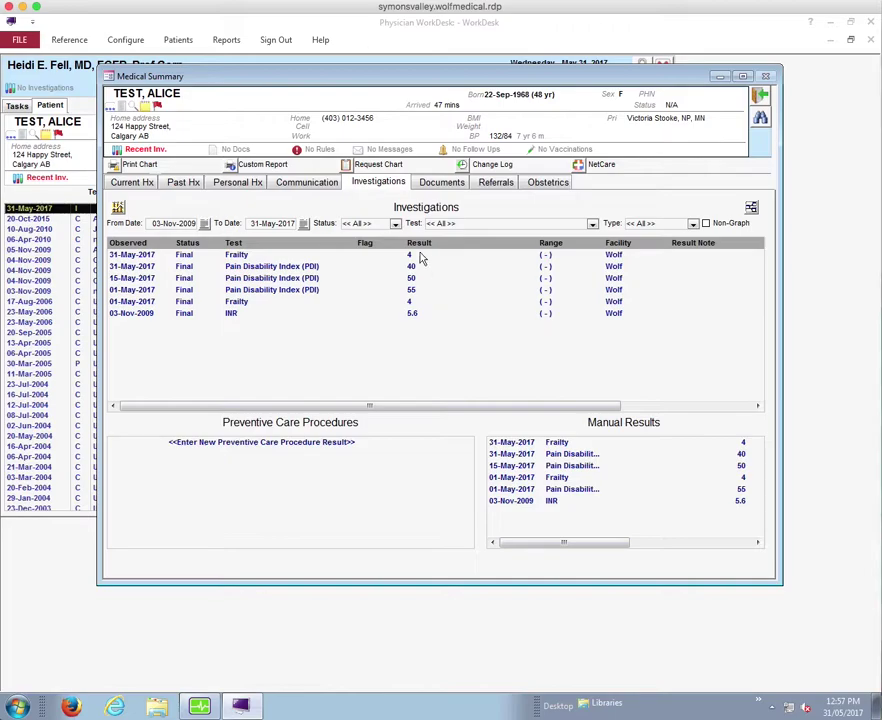
Step: Reopen the Medical Summary and, on the Investigations tab, open the 31-May-2017 Frailty report
{"action": "left_click", "coordinate": [765, 76]}
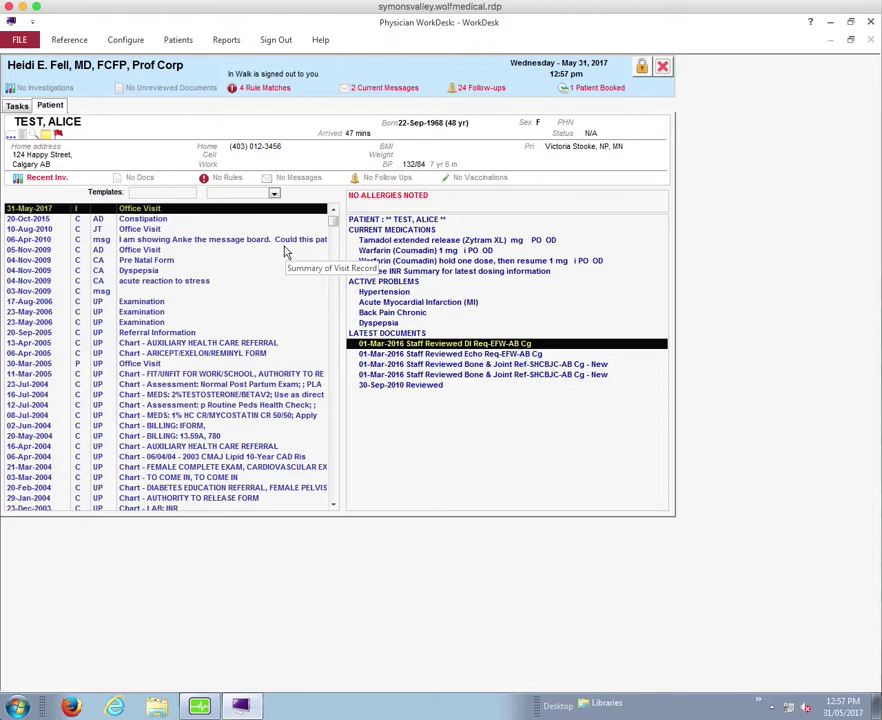
{"action": "double_click", "coordinate": [284, 248]}
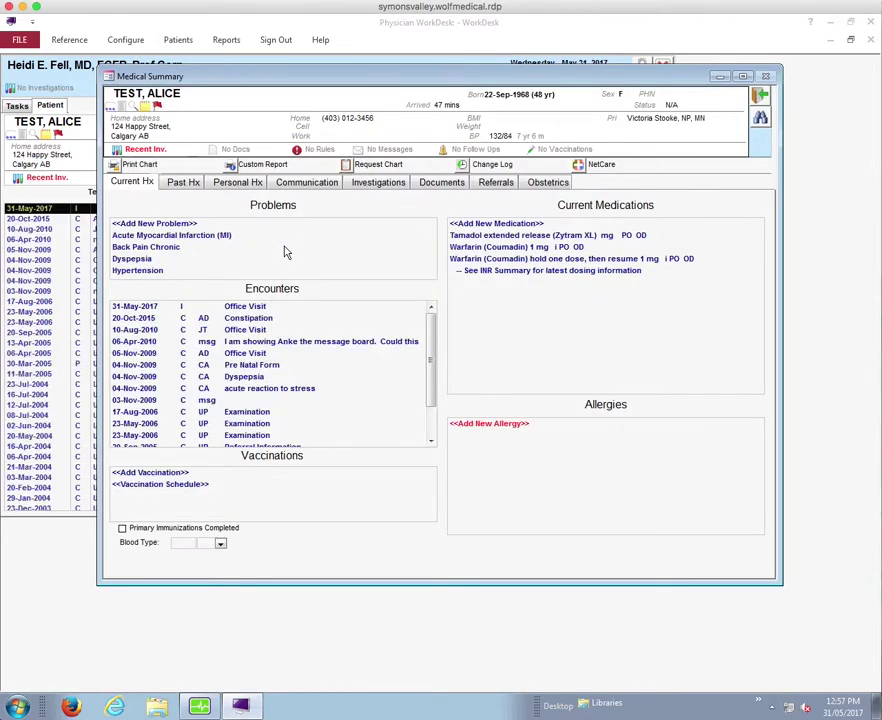
{"action": "left_click", "coordinate": [392, 183]}
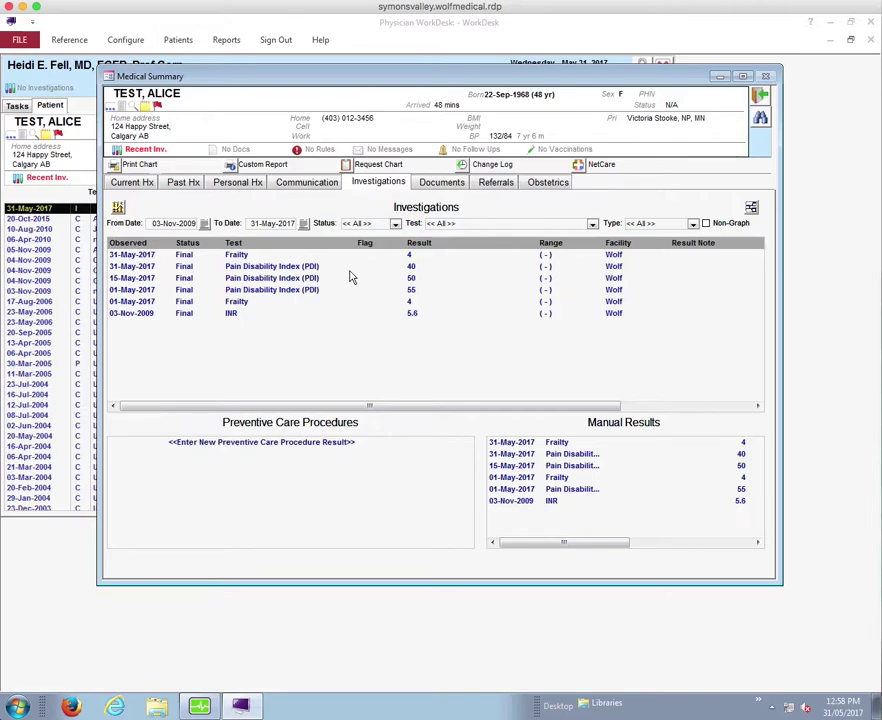
{"action": "double_click", "coordinate": [241, 257]}
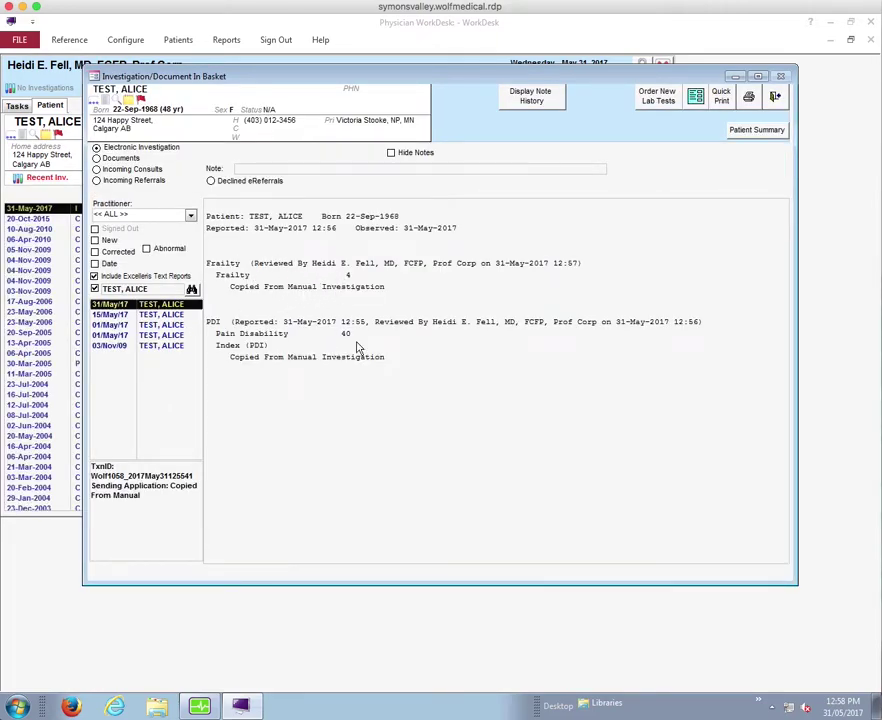
Step: View the Frailty results graph over time, then close it
{"action": "left_click", "coordinate": [350, 273]}
{"action": "double_click", "coordinate": [350, 273]}
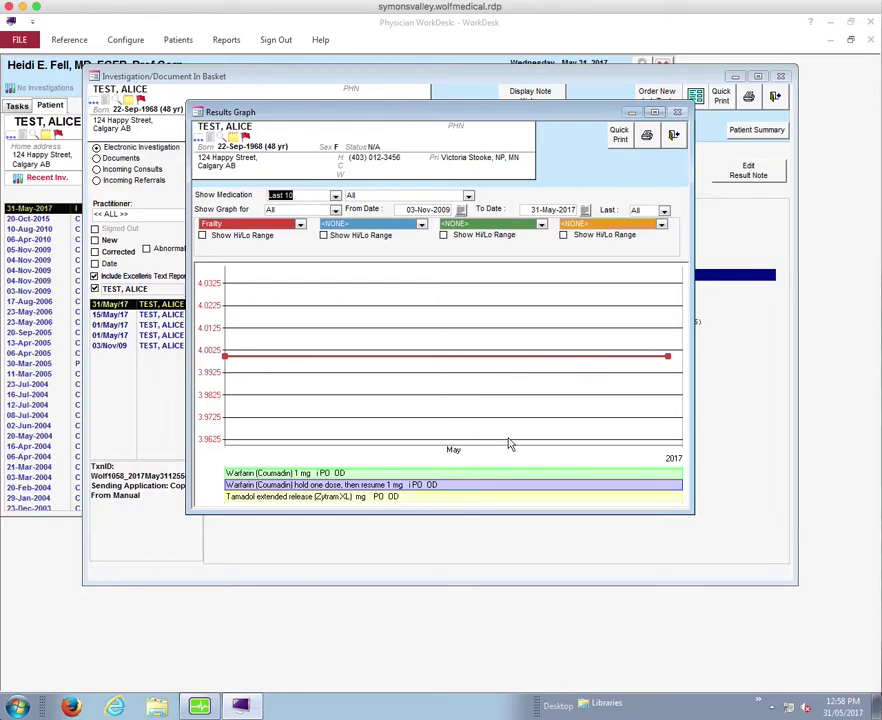
{"action": "left_click", "coordinate": [674, 137]}
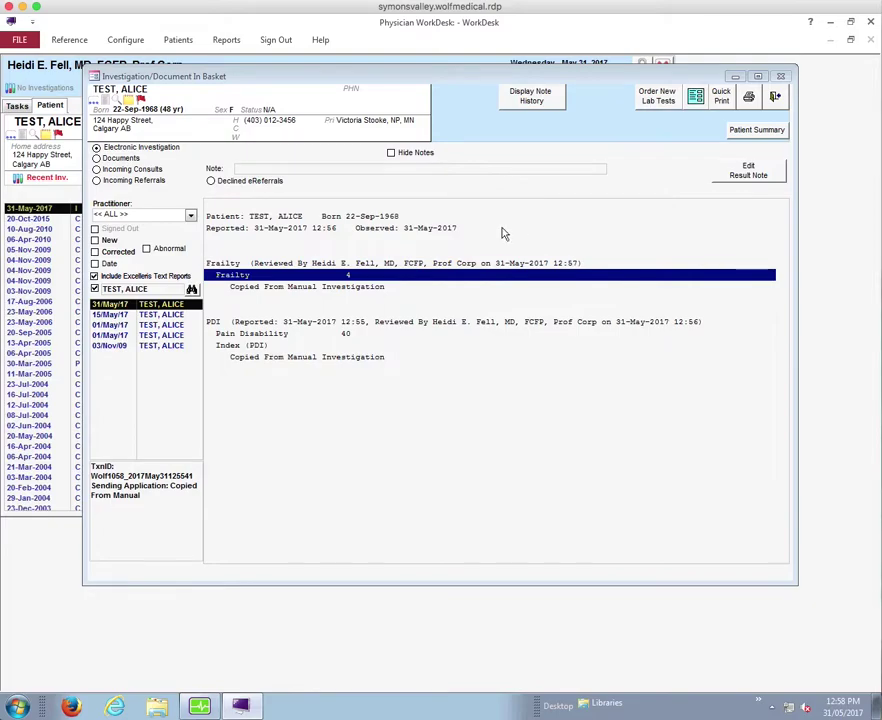
Step: View the Pain Disability graph, then close it, the investigation report and the Medical Summary
{"action": "double_click", "coordinate": [350, 339]}
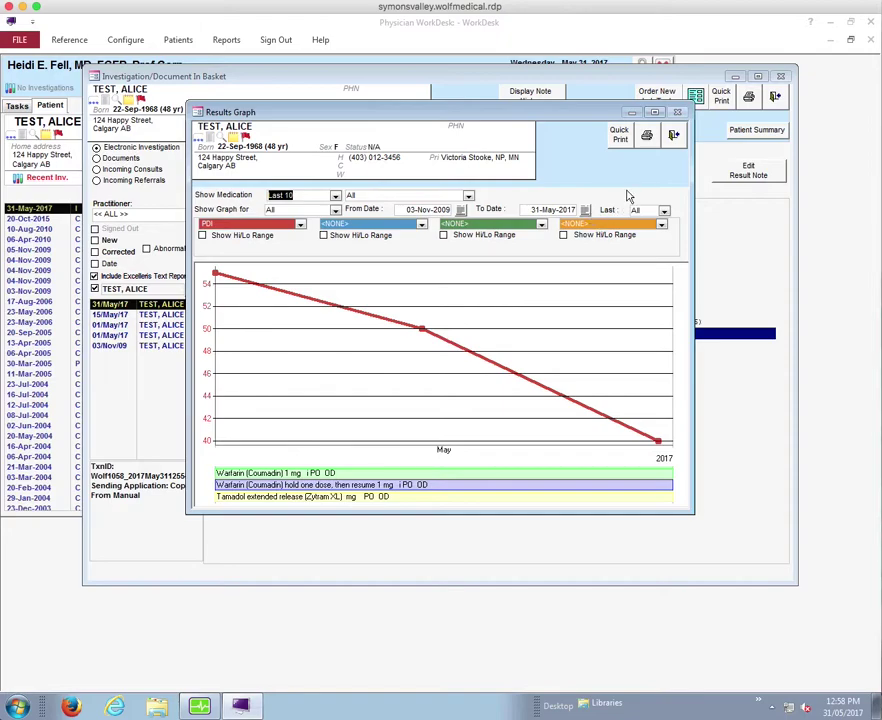
{"action": "left_click", "coordinate": [674, 137]}
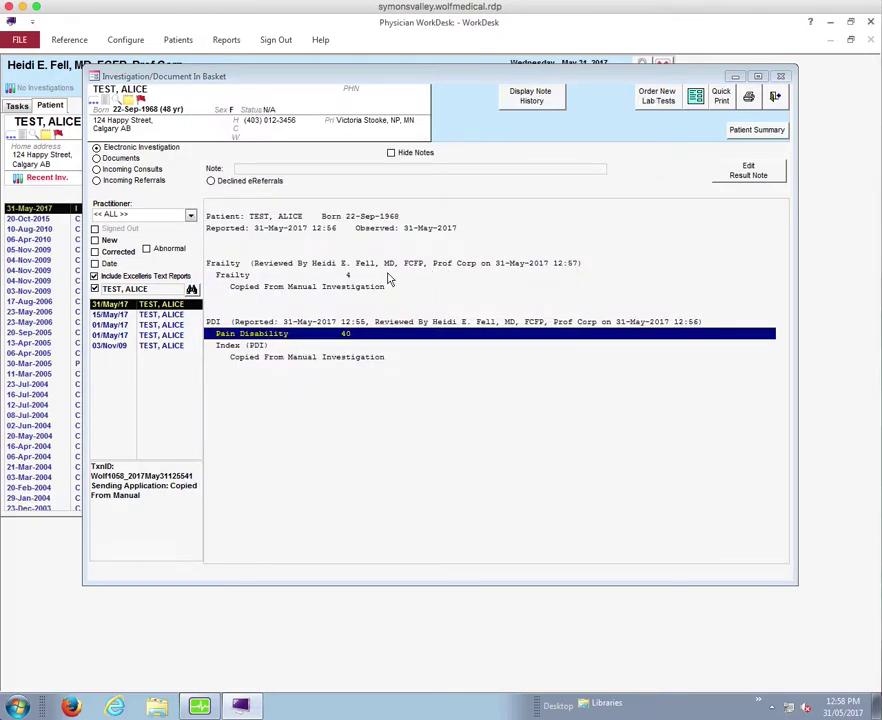
{"action": "left_click", "coordinate": [776, 97]}
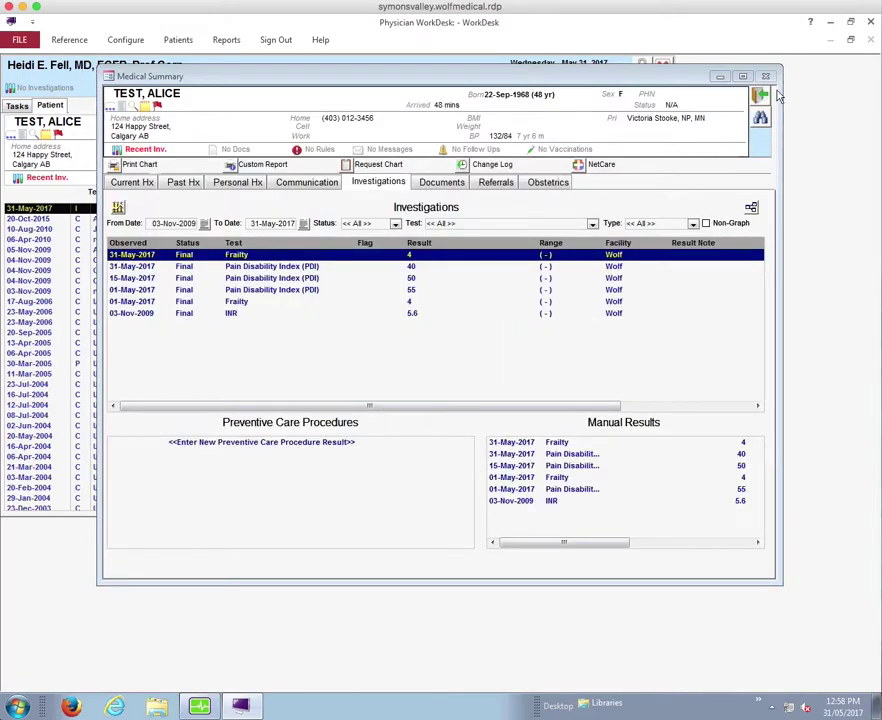
{"action": "left_click", "coordinate": [762, 95]}
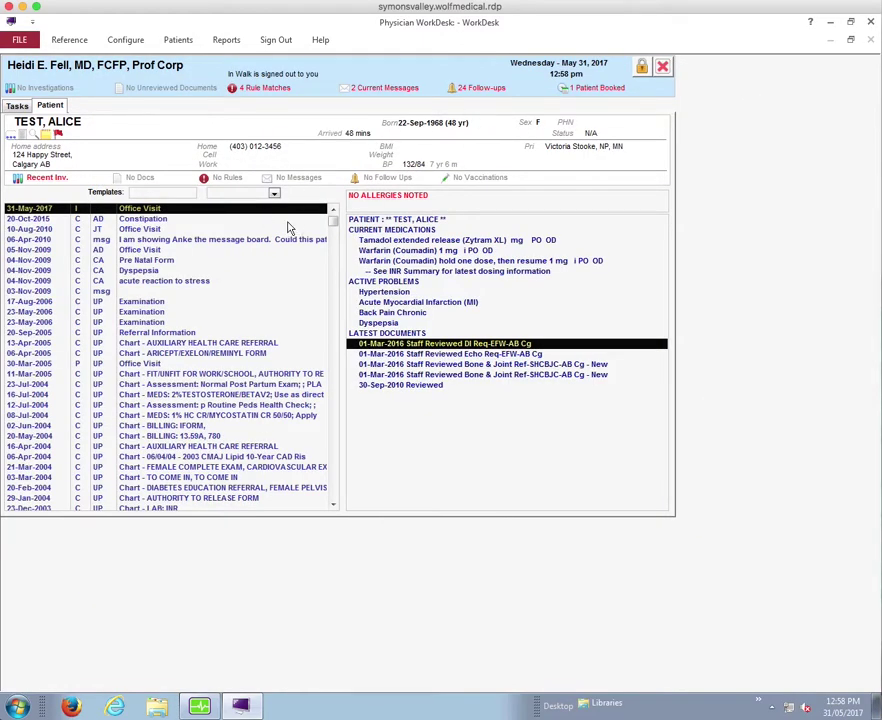
{"action": "right_click", "coordinate": [289, 218]}
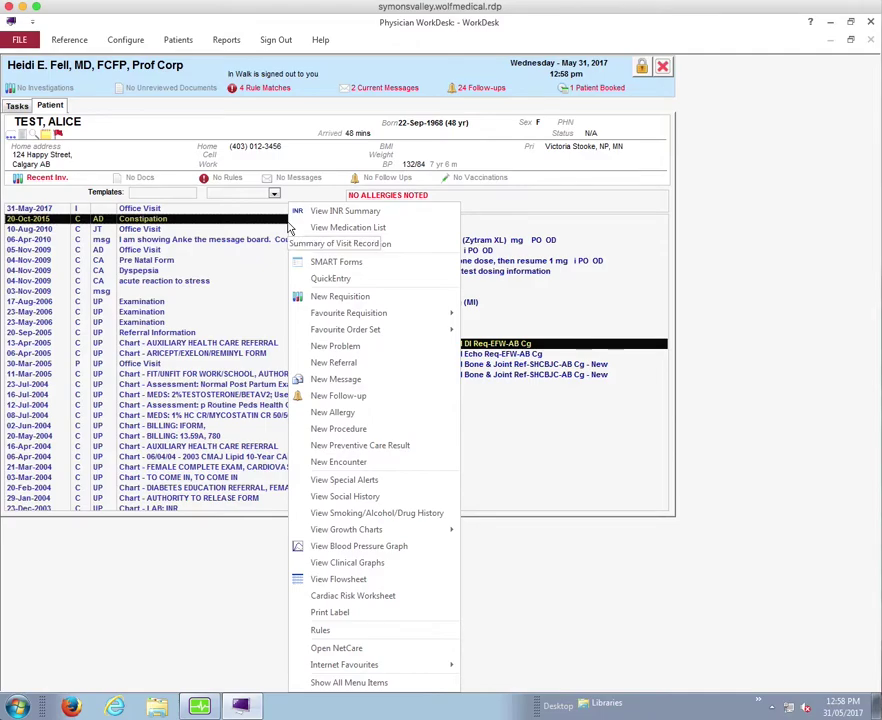
{"action": "left_click", "coordinate": [336, 563]}
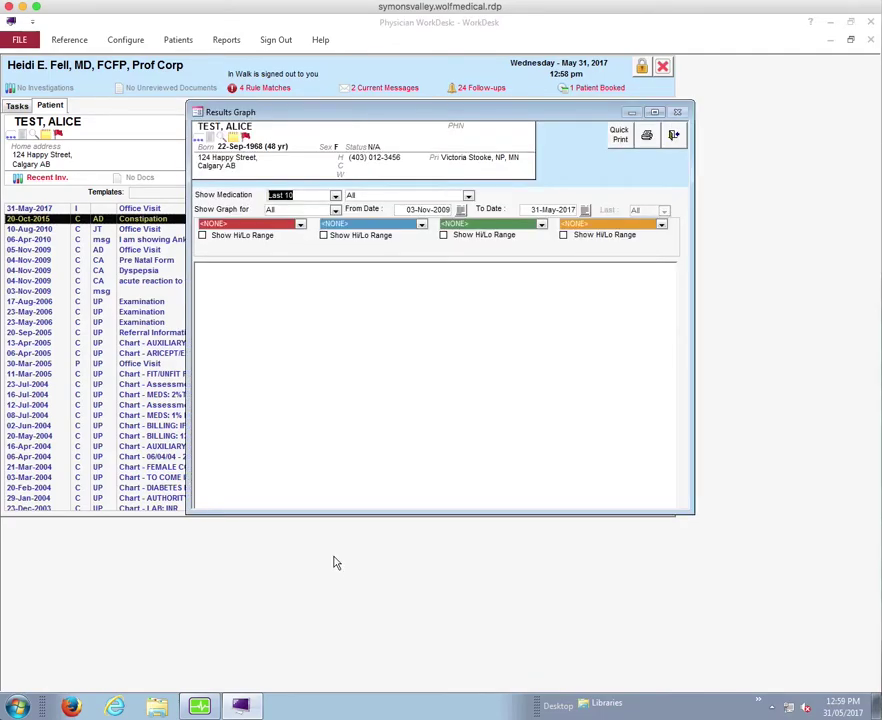
{"action": "left_click", "coordinate": [300, 225]}
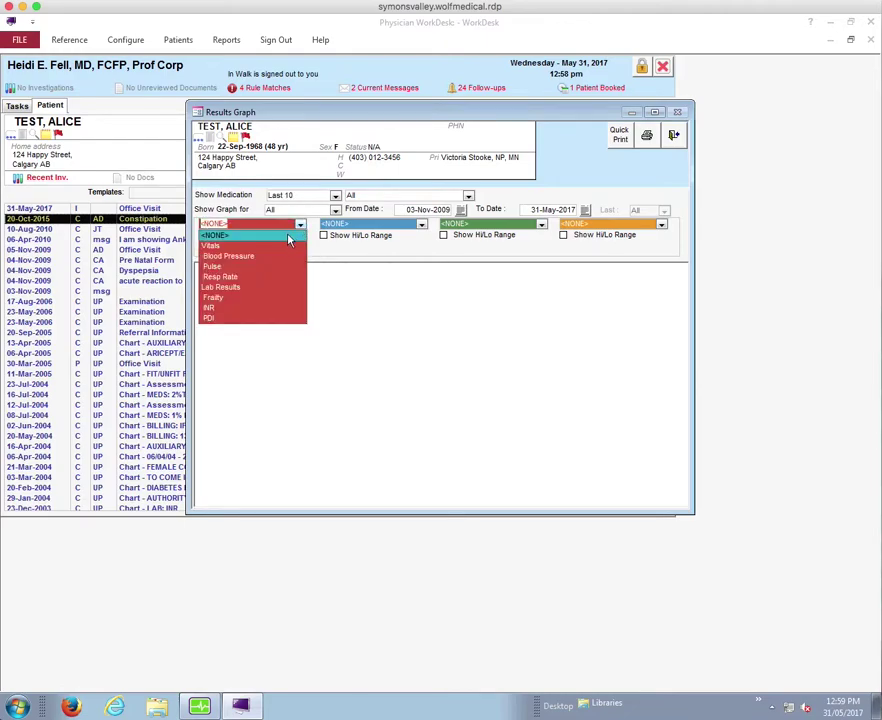
{"action": "left_click", "coordinate": [222, 319]}
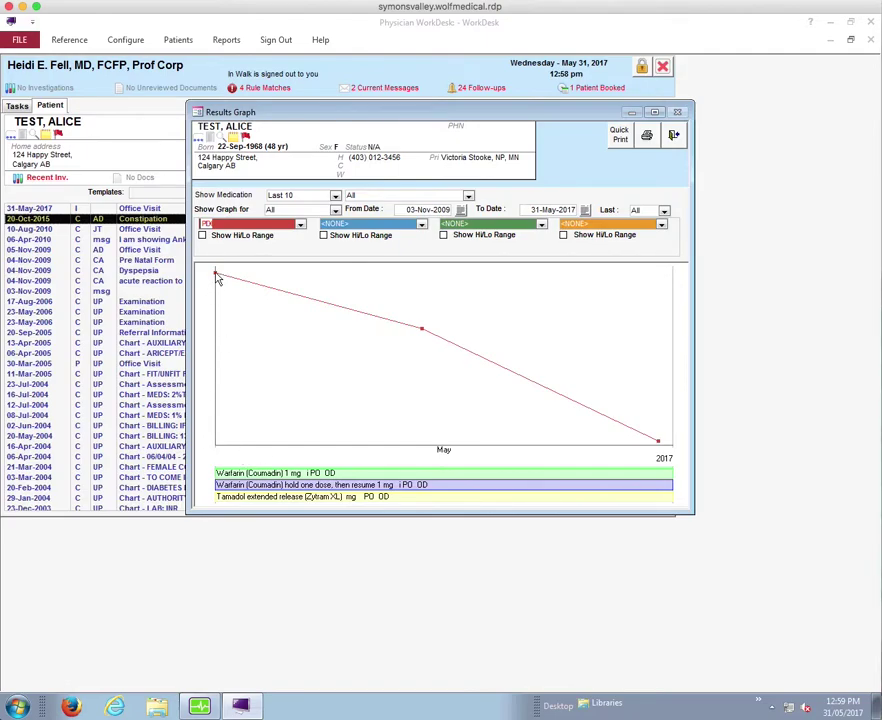
{"action": "mouse_move", "coordinate": [217, 278]}
{"action": "mouse_move", "coordinate": [659, 444]}
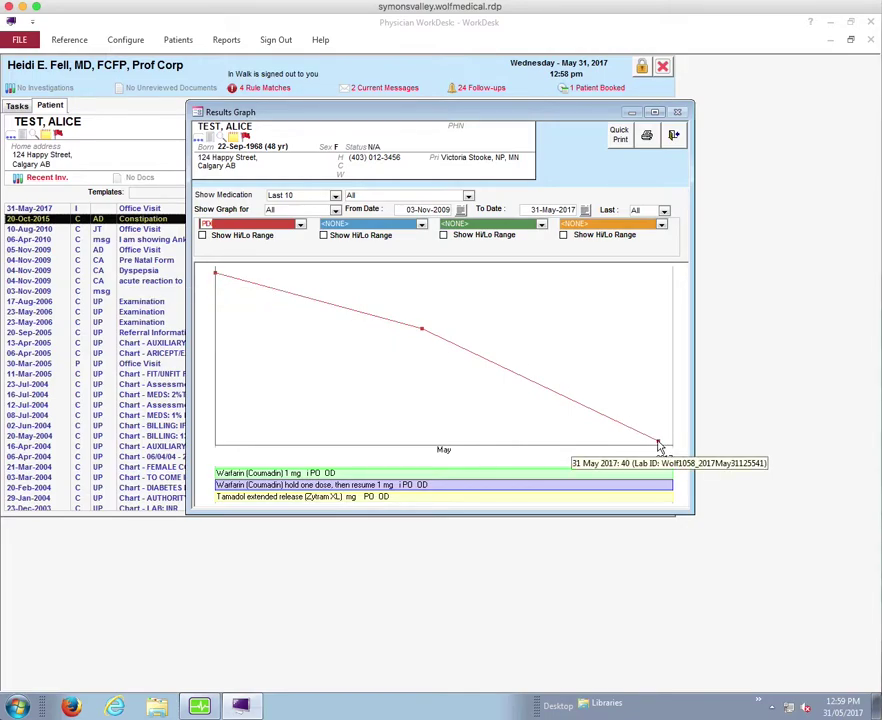
{"action": "left_click", "coordinate": [299, 224]}
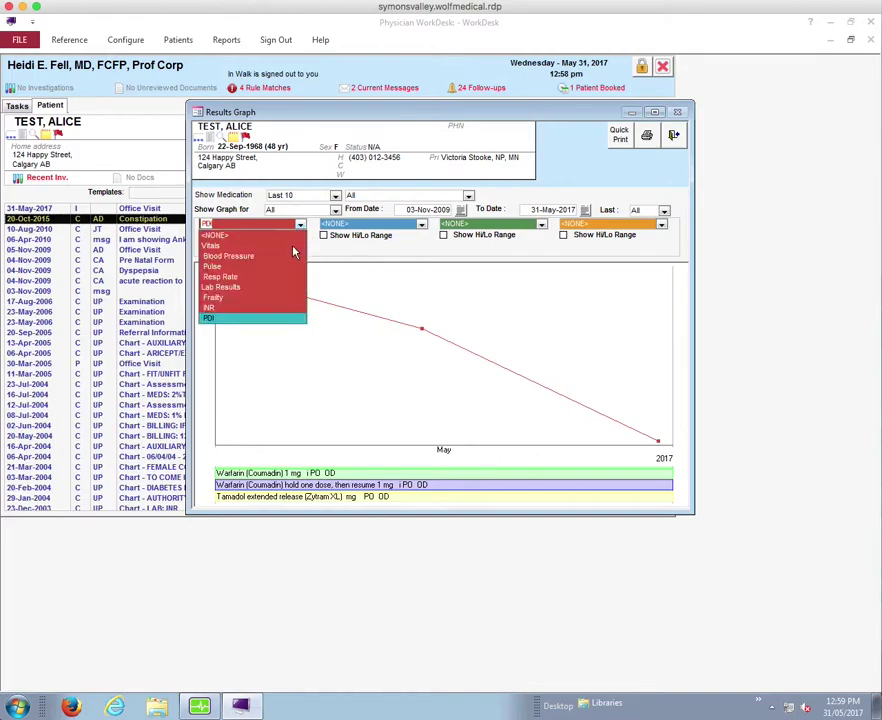
{"action": "left_click", "coordinate": [252, 299]}
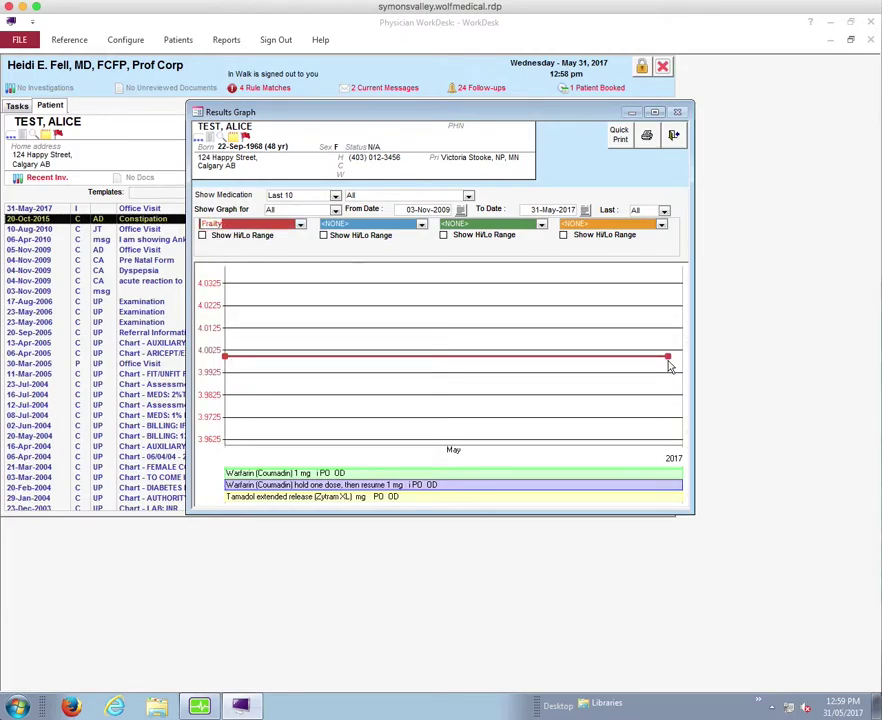
{"action": "left_click", "coordinate": [674, 135]}
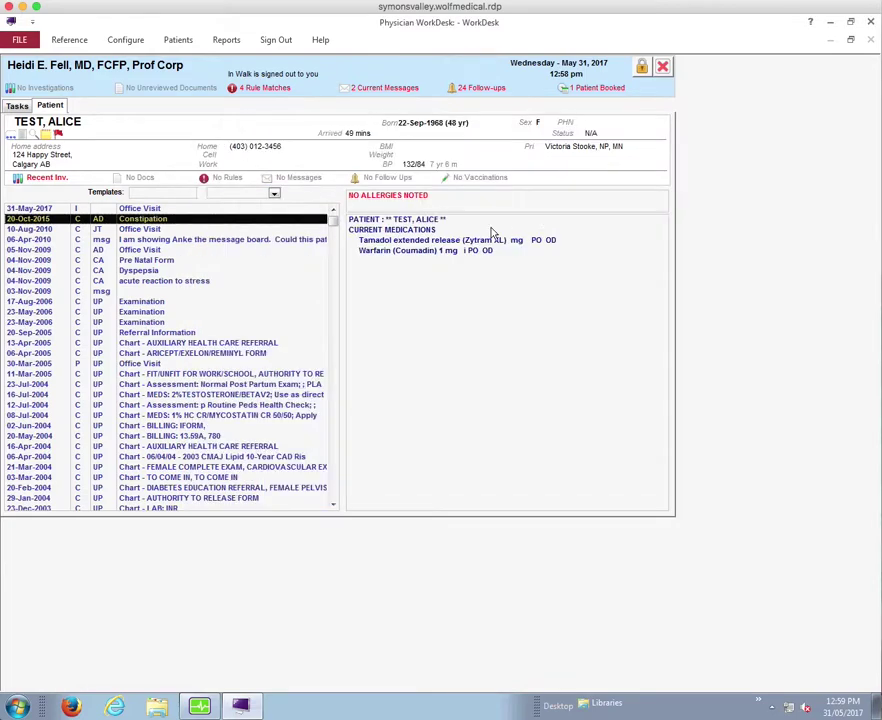